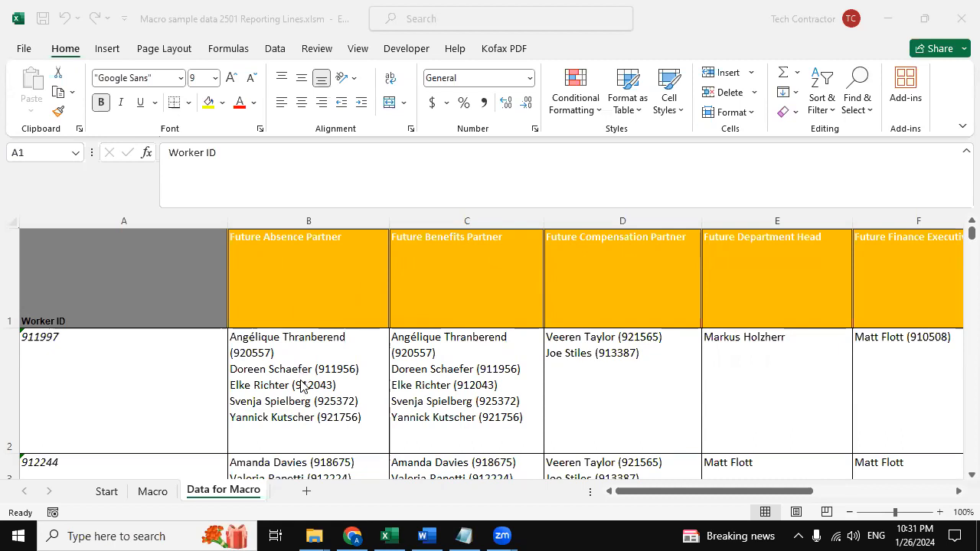
# - Examine the Worker ID and Future Absence Partner headers and the first worker's entries on the Data for Macro sheet
pyautogui.click(235, 395)
pyautogui.click(284, 365)
pyautogui.click(279, 281)
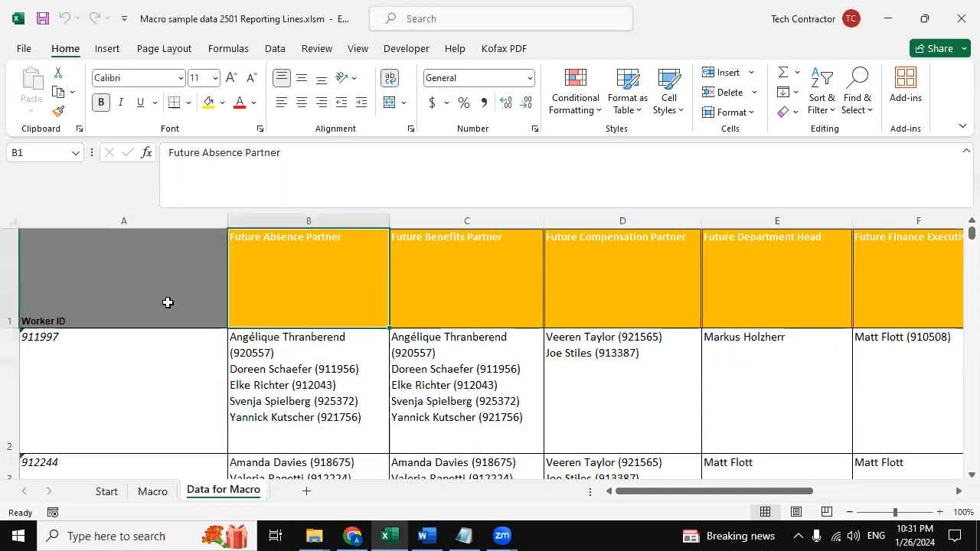
pyautogui.click(168, 303)
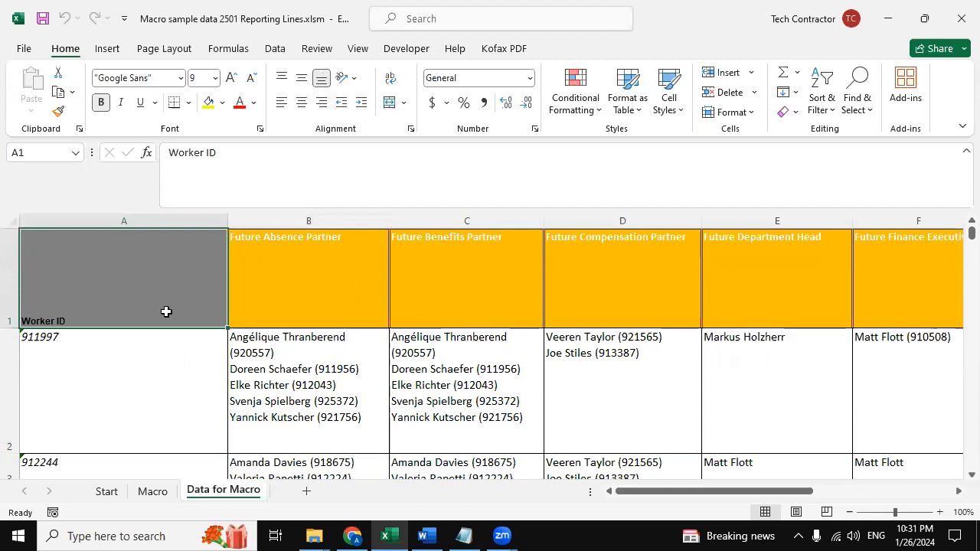
pyautogui.moveTo(661, 493); pyautogui.dragTo(540, 516)
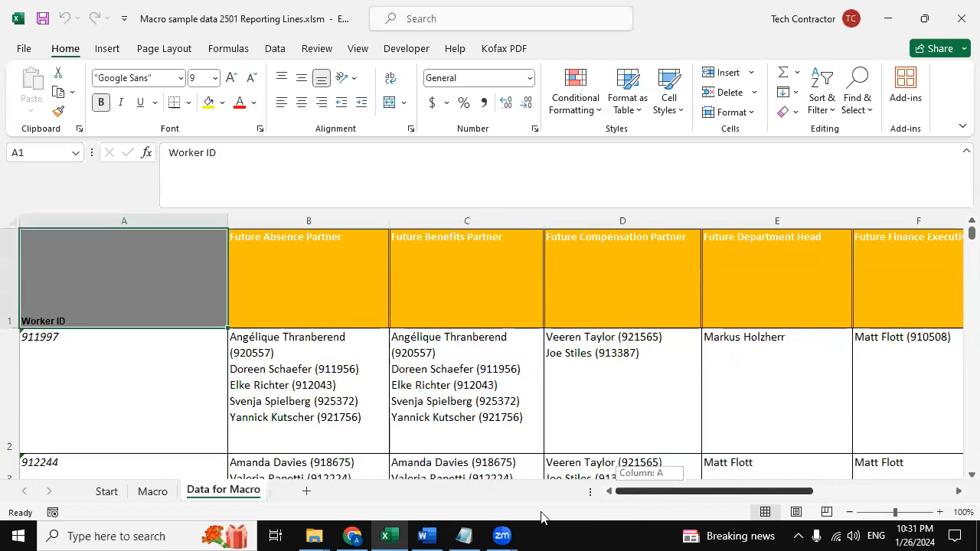
pyautogui.scroll(-6, 270, 387)
pyautogui.scroll(6, 265, 386)
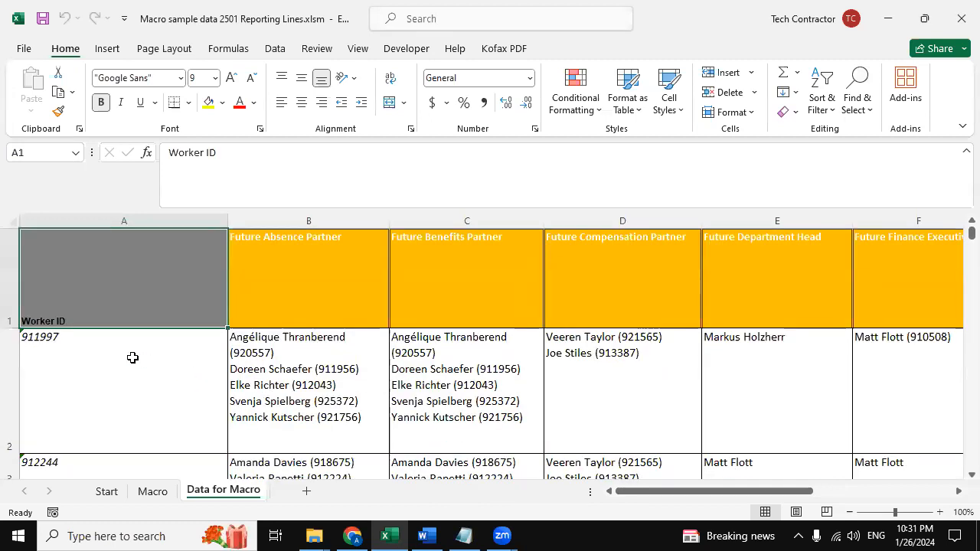
pyautogui.click(132, 358)
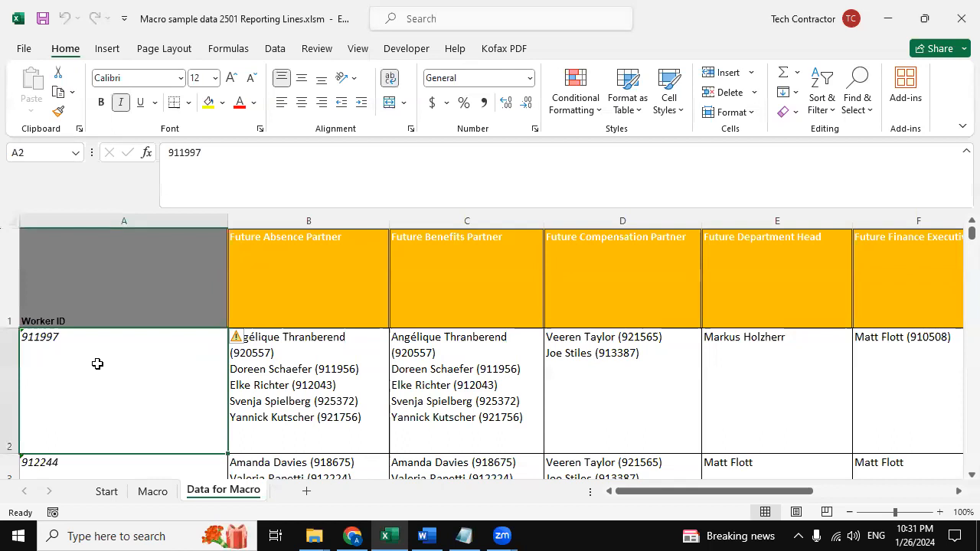
pyautogui.click(74, 293)
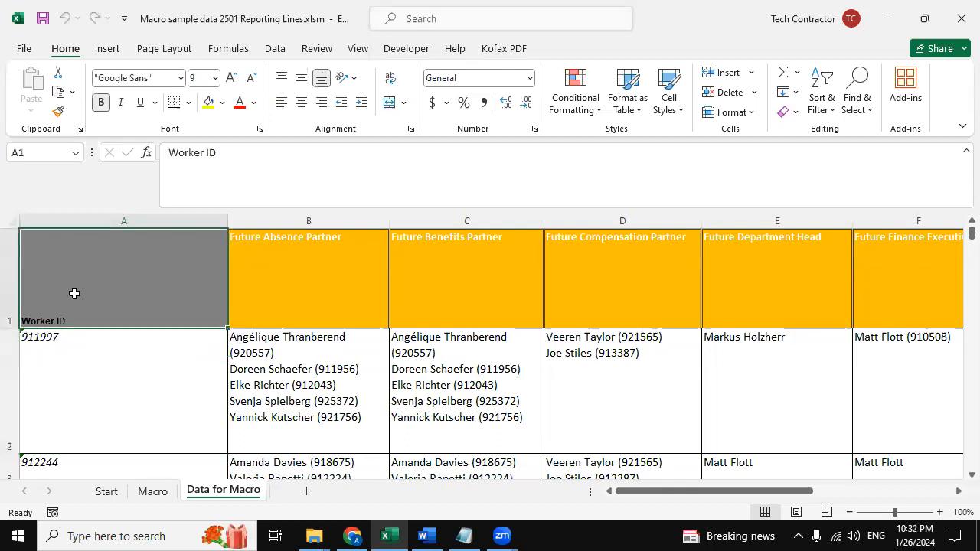
pyautogui.click(109, 378)
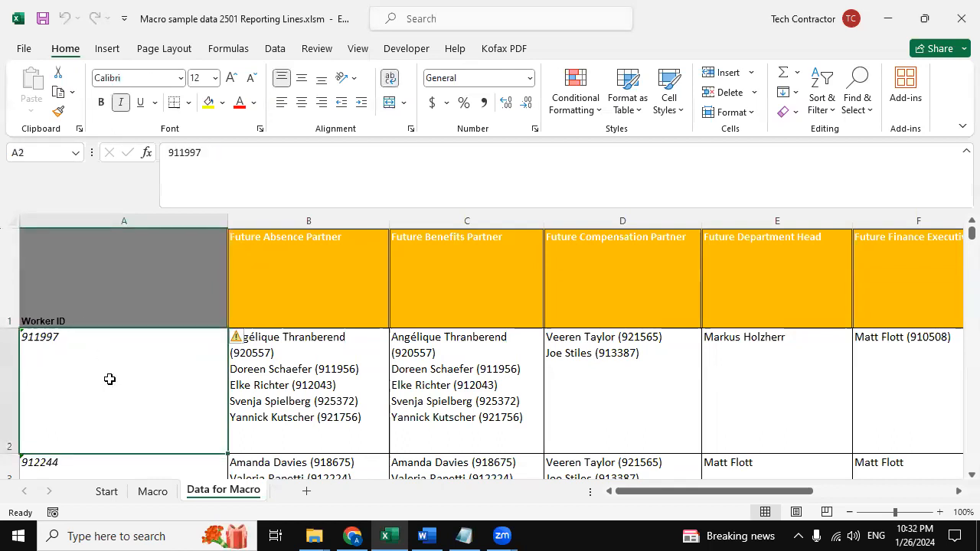
pyautogui.click(313, 381)
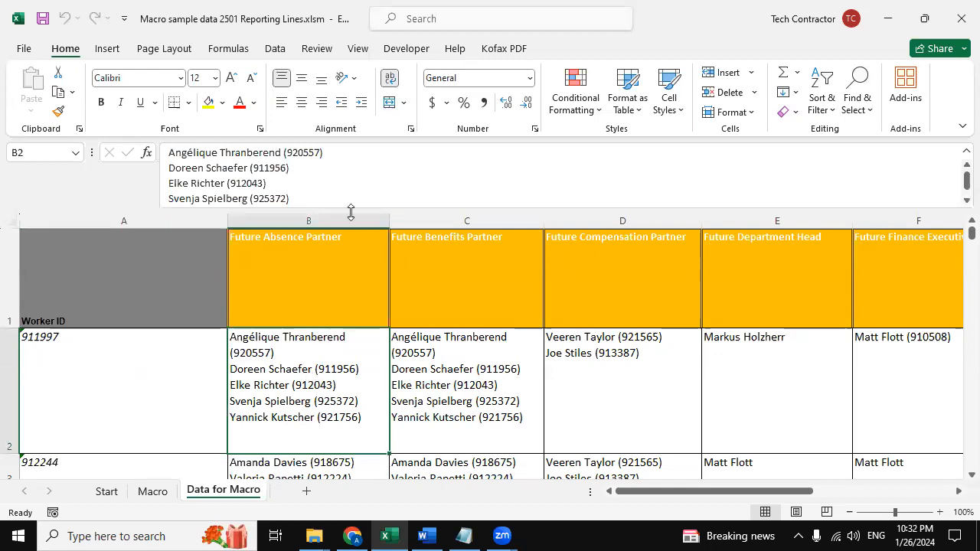
# - Examine the first worker's multi-line partner cells in row 2 and the other future role columns on the Data for Macro sheet
pyautogui.hotkey('alt', 'Tab')
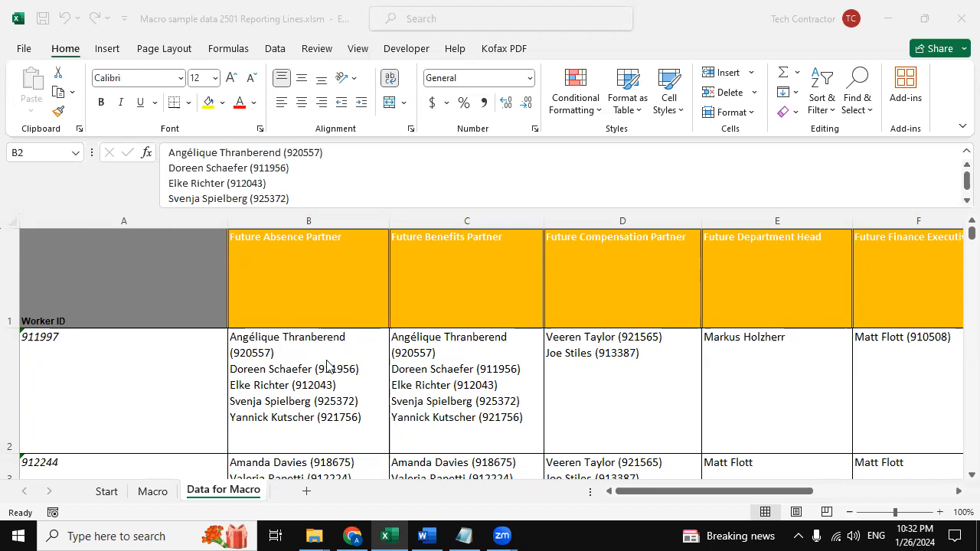
pyautogui.hotkey('alt', 'Tab')
pyautogui.click(466, 365)
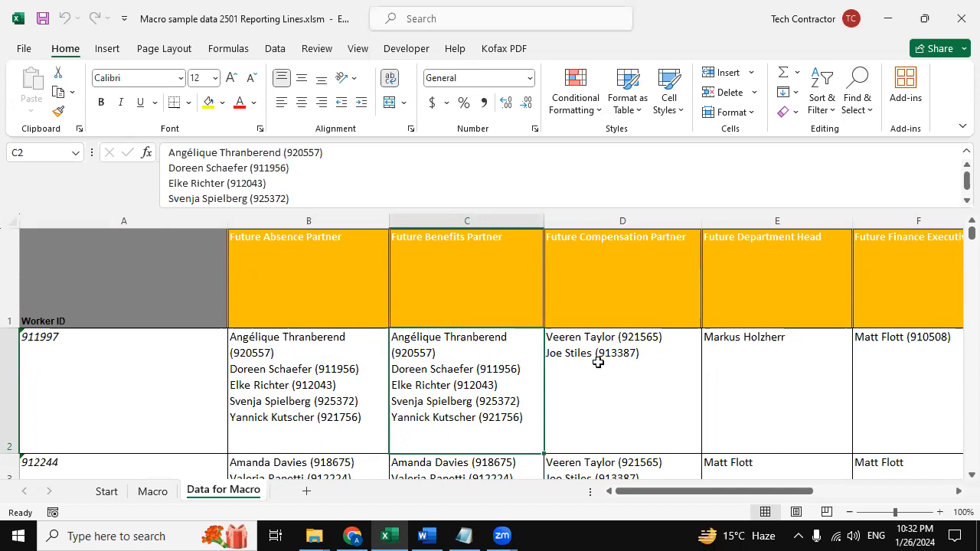
pyautogui.click(193, 396)
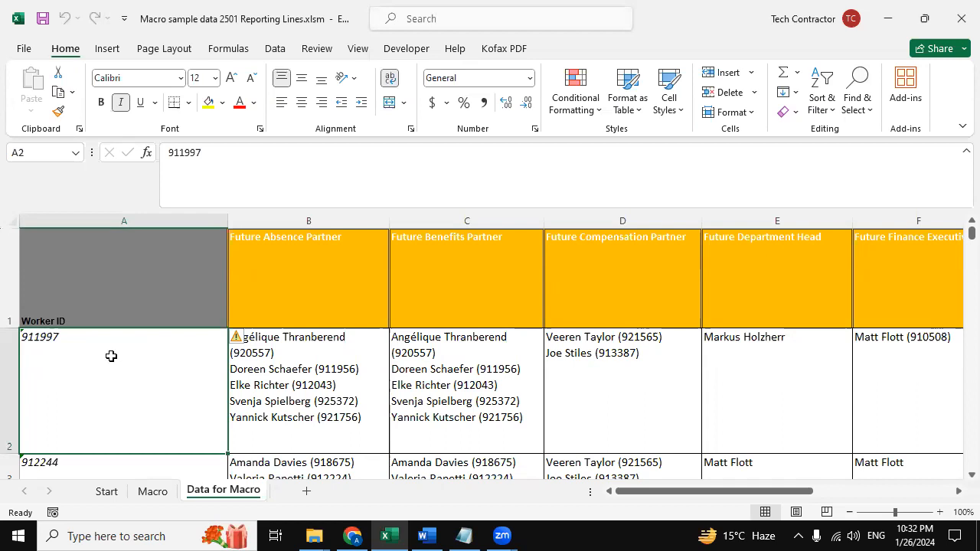
pyautogui.click(346, 364)
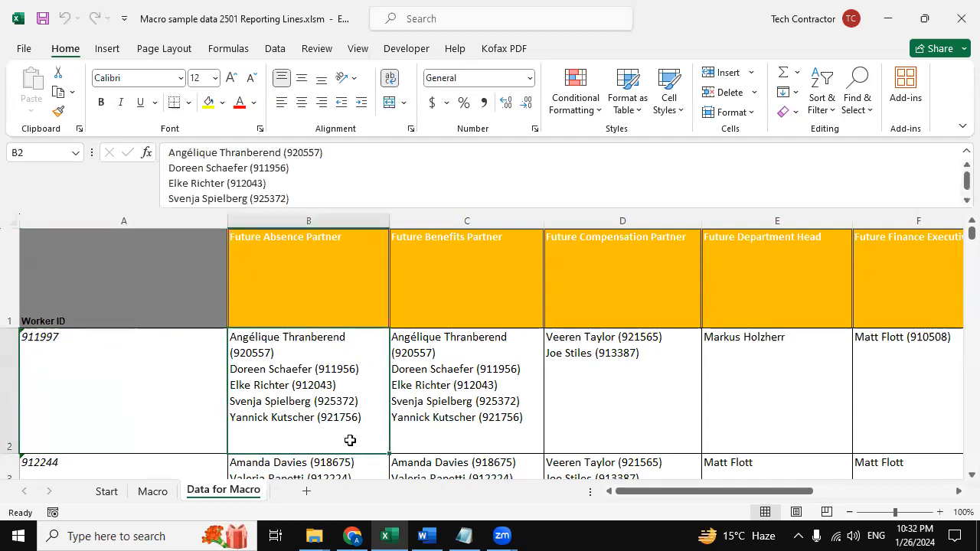
pyautogui.click(171, 393)
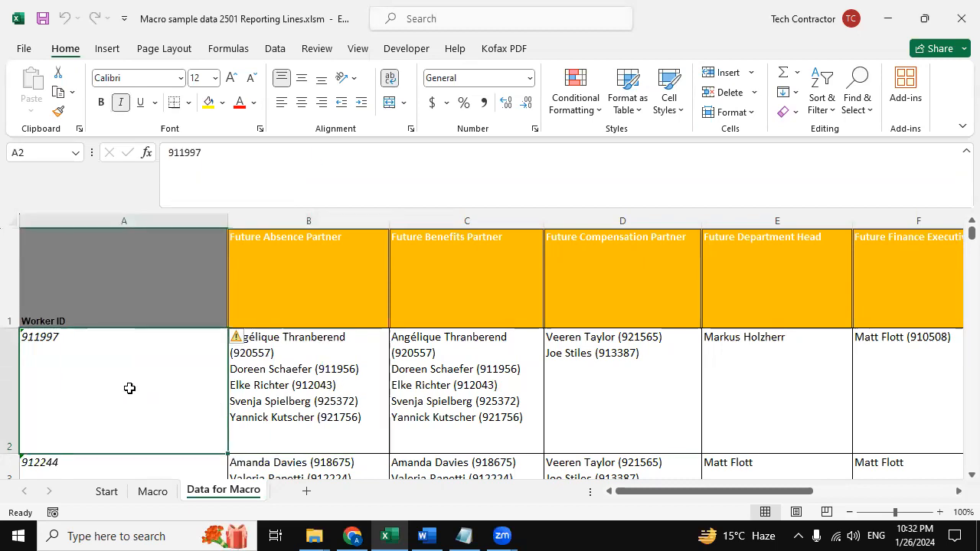
pyautogui.click(265, 379)
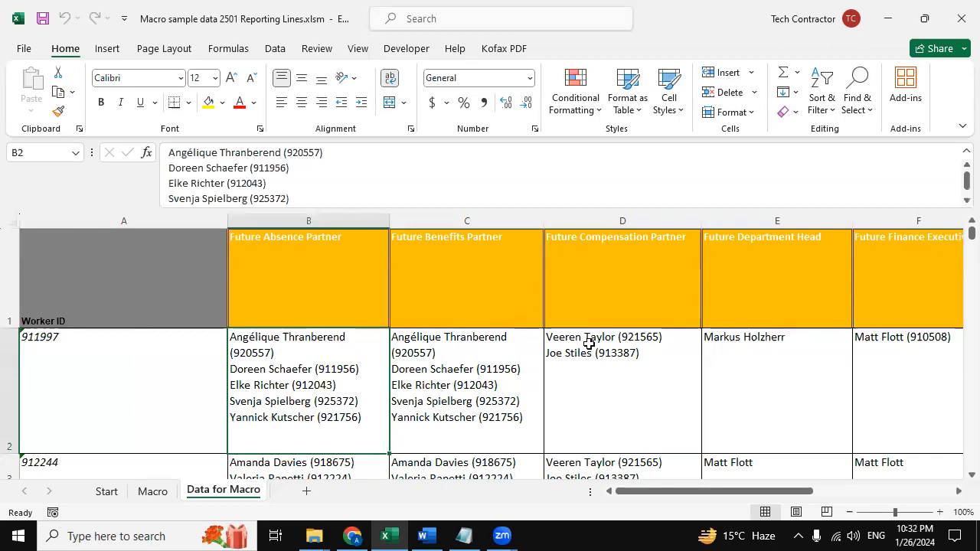
pyautogui.moveTo(774, 495)
pyautogui.mouseDown()
pyautogui.moveTo(850, 494)
pyautogui.moveTo(775, 494)
pyautogui.mouseUp()
pyautogui.click(461, 358)
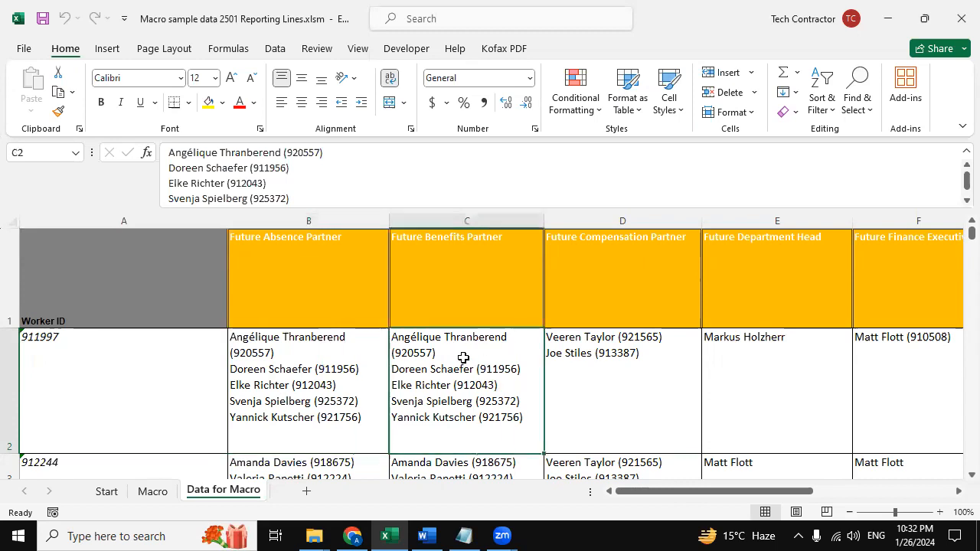
pyautogui.click(576, 355)
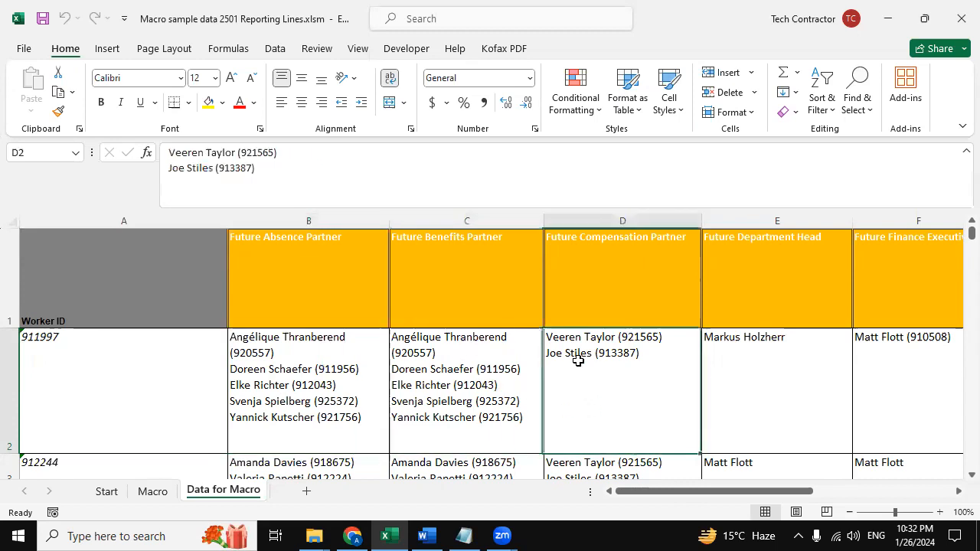
pyautogui.moveTo(715, 495)
pyautogui.mouseDown()
pyautogui.moveTo(743, 495)
pyautogui.moveTo(733, 494)
pyautogui.mouseUp()
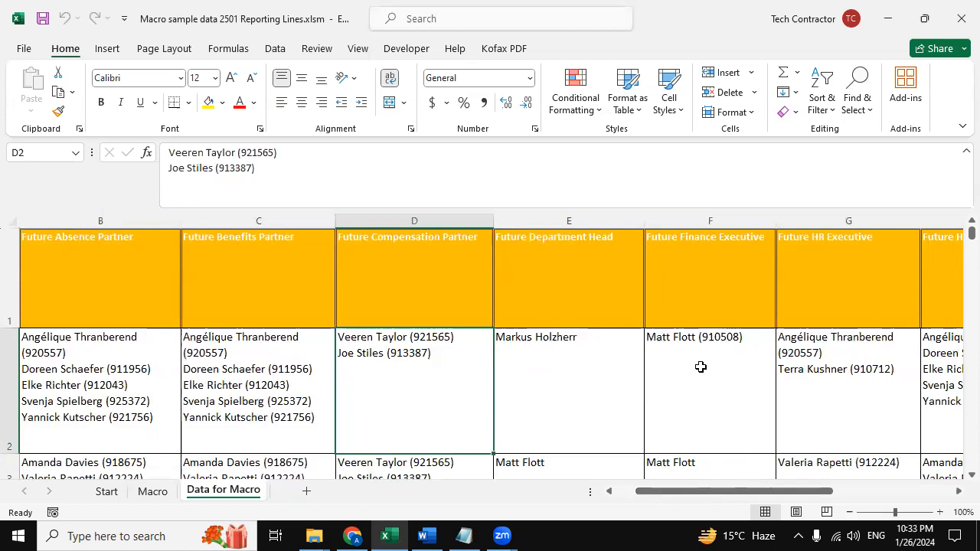
pyautogui.moveTo(791, 490); pyautogui.dragTo(617, 490)
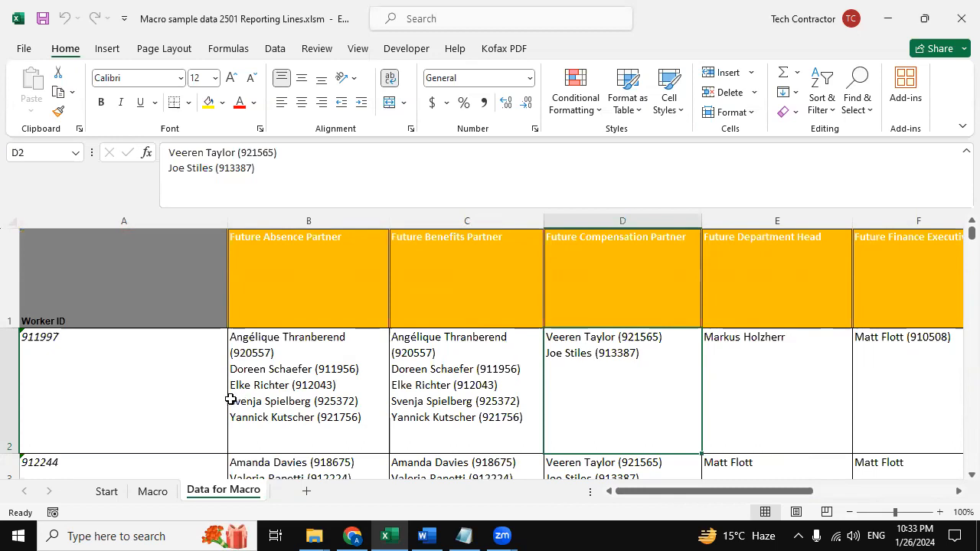
# - Examine the partner cells holding several names in rows 4 to 10 and compare them with row 2
pyautogui.scroll(-2, 222, 398)
pyautogui.scroll(1, 199, 396)
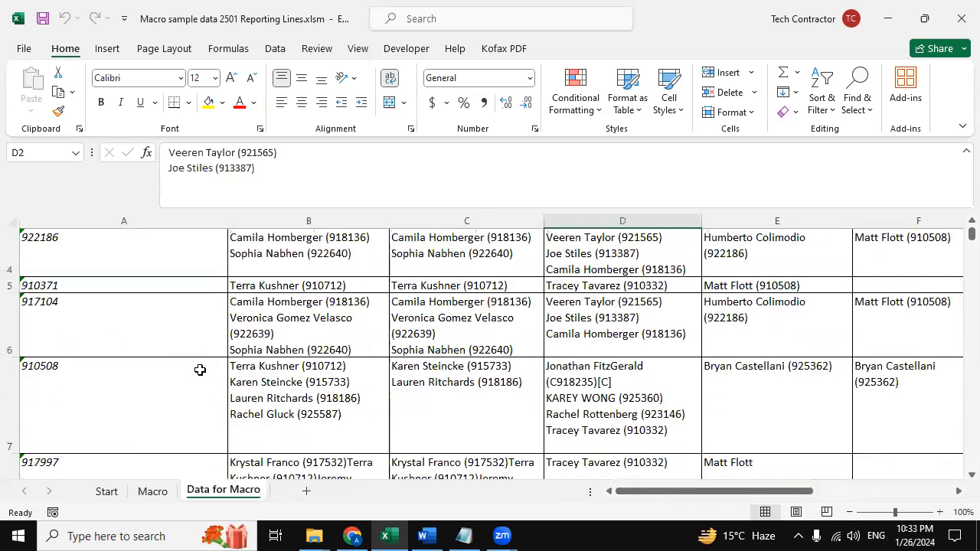
pyautogui.scroll(1, 199, 371)
pyautogui.scroll(-1, 197, 372)
pyautogui.click(162, 330)
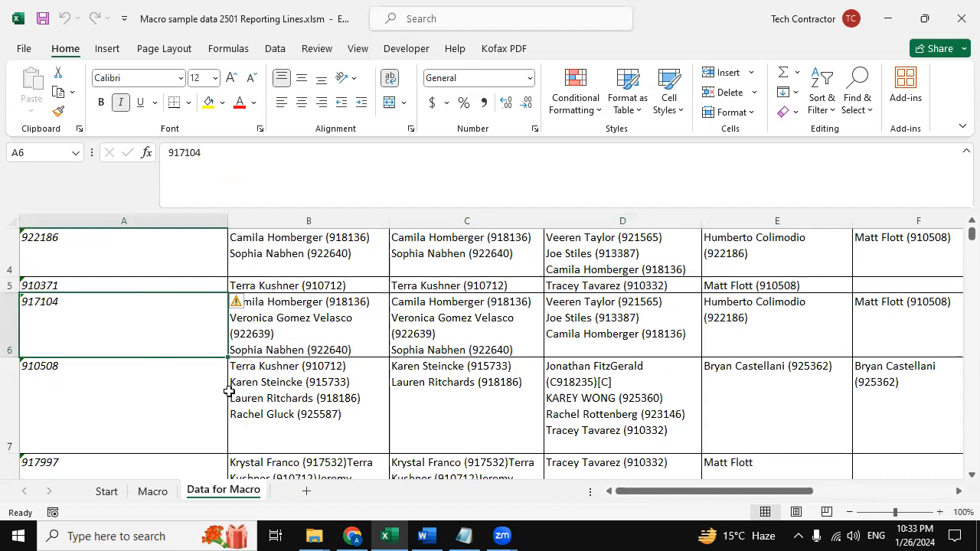
pyautogui.scroll(1, 258, 390)
pyautogui.scroll(-2, 258, 390)
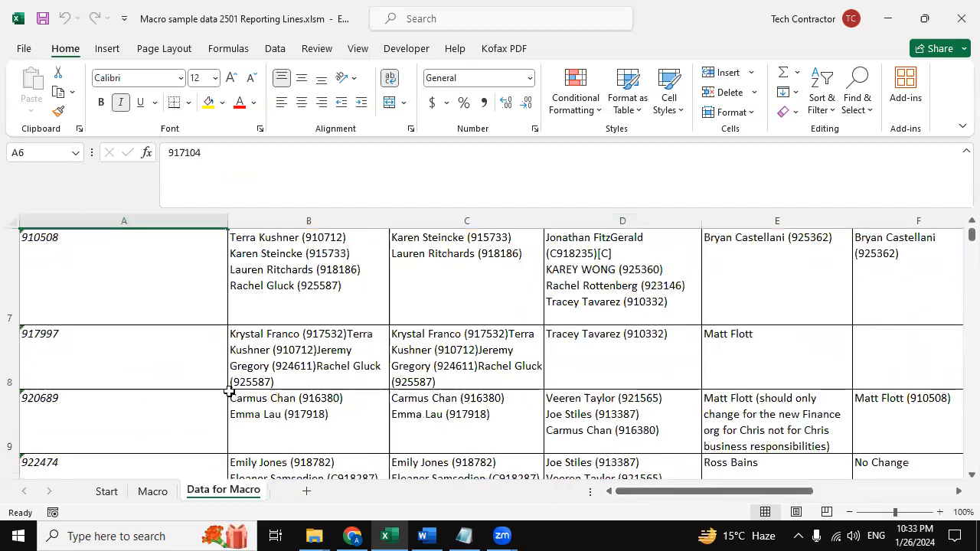
pyautogui.click(353, 361)
pyautogui.click(444, 352)
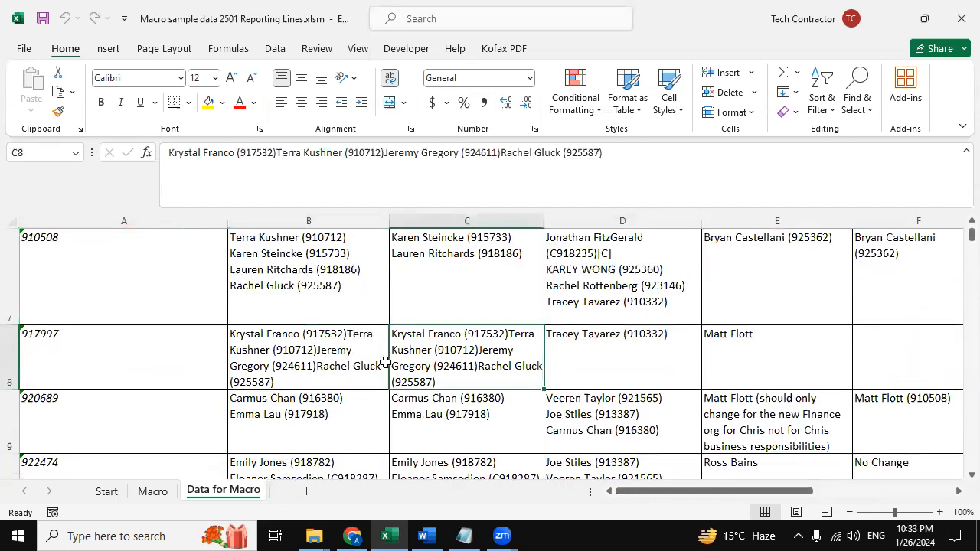
pyautogui.scroll(2, 278, 372)
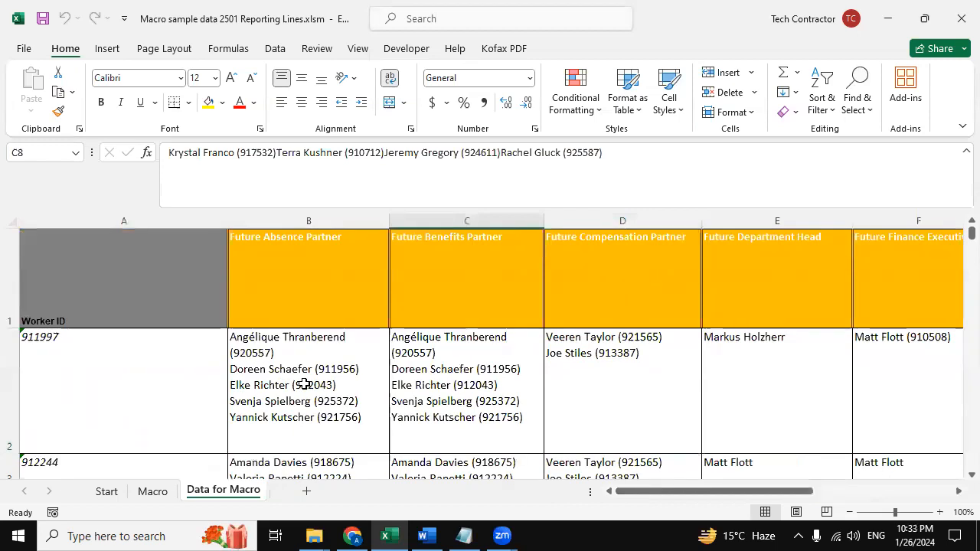
pyautogui.click(304, 384)
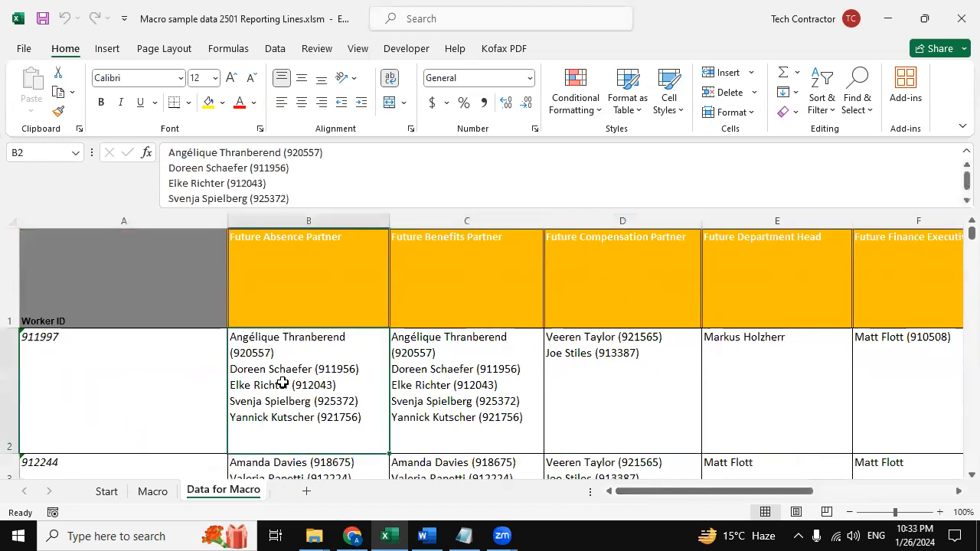
pyautogui.click(59, 363)
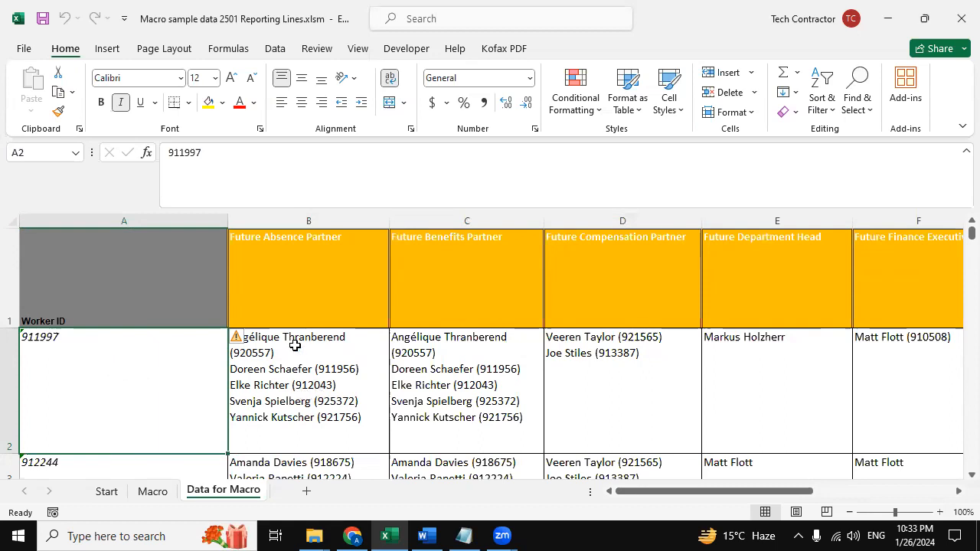
pyautogui.click(469, 353)
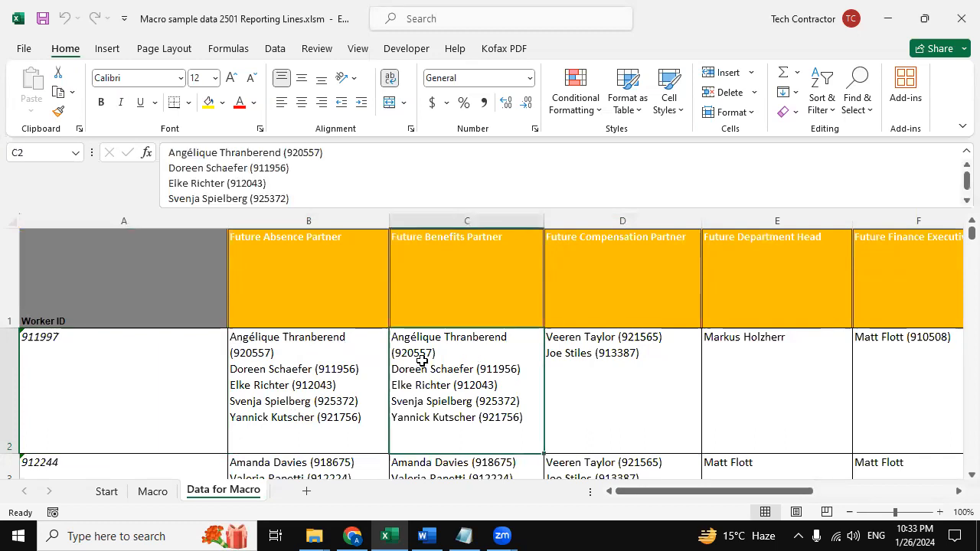
# - Run the row-splitting macro from the Start sheet
pyautogui.click(113, 492)
pyautogui.click(342, 415)
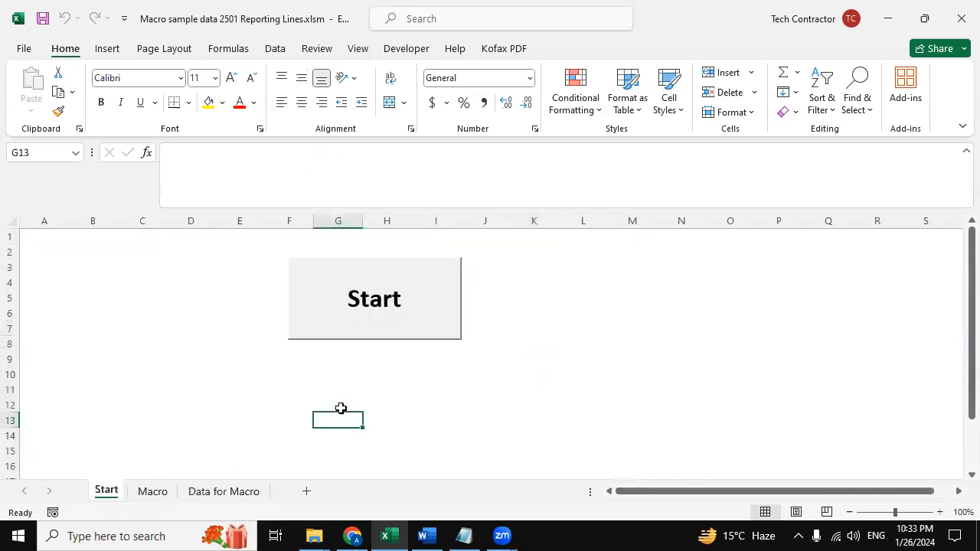
pyautogui.click(127, 284)
pyautogui.click(384, 301)
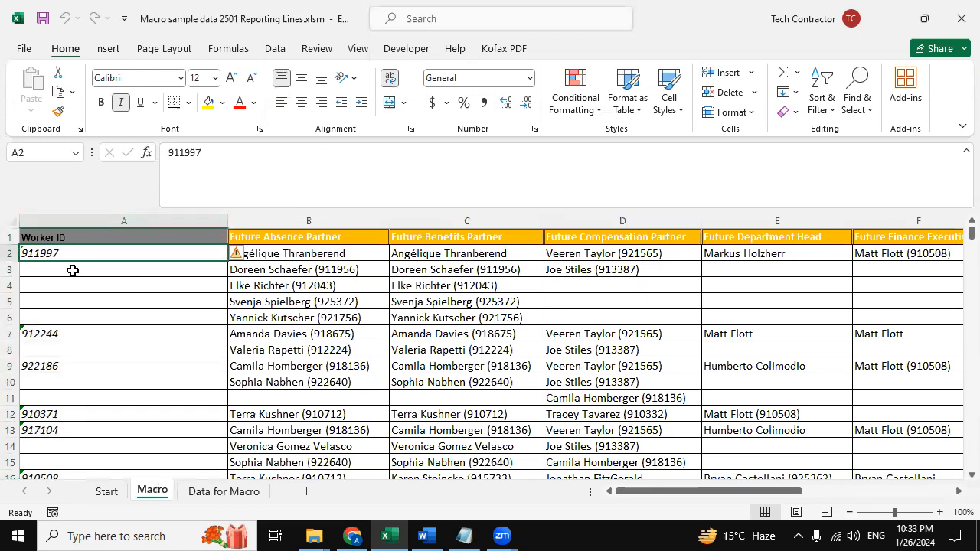
# - Compare the first worker's split partner names on the Macro sheet with the original multi-line cells on the Data for Macro sheet
pyautogui.click(72, 272)
pyautogui.click(66, 312)
pyautogui.click(59, 255)
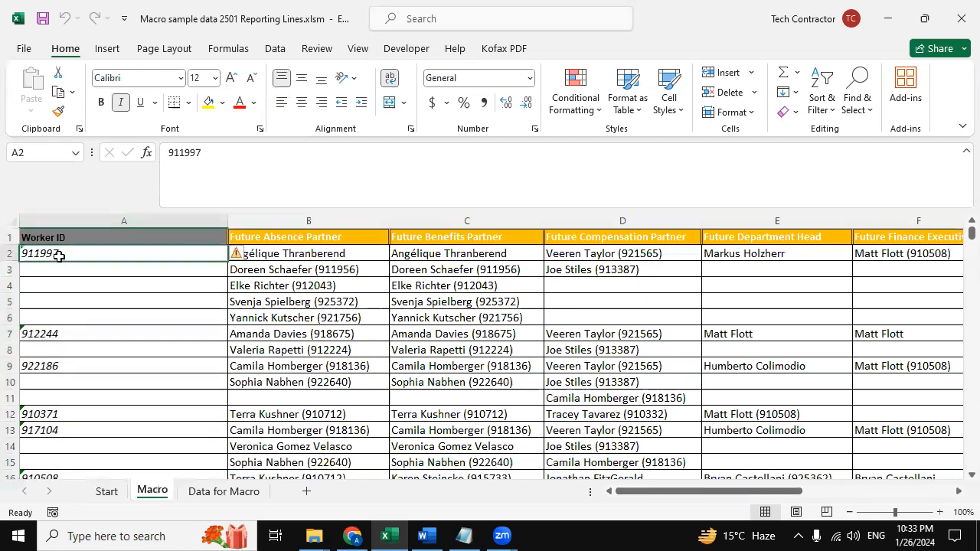
pyautogui.click(288, 258)
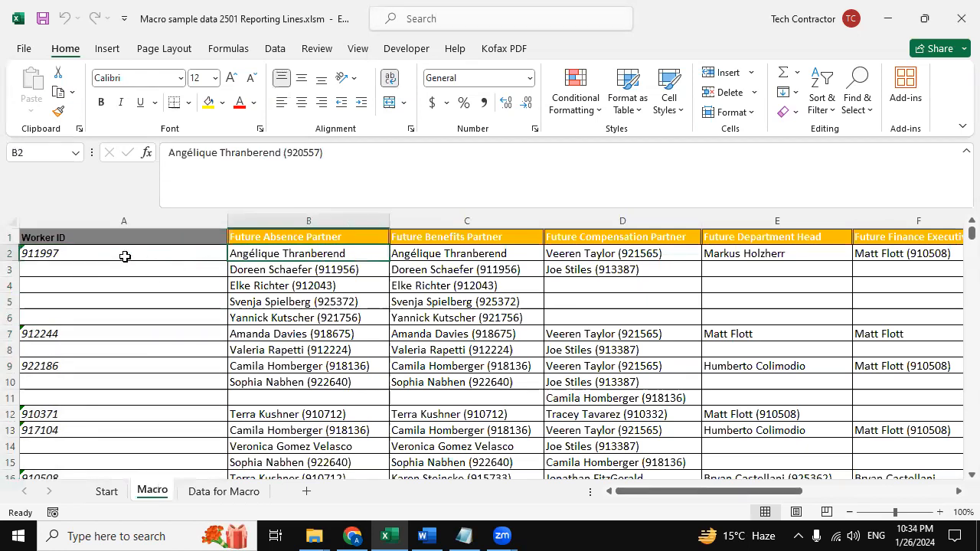
pyautogui.click(86, 255)
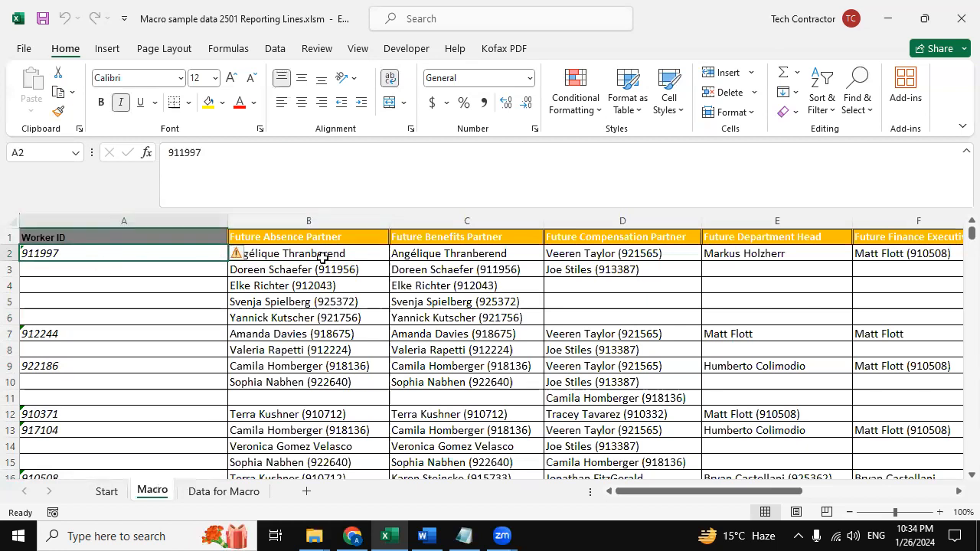
pyautogui.click(223, 491)
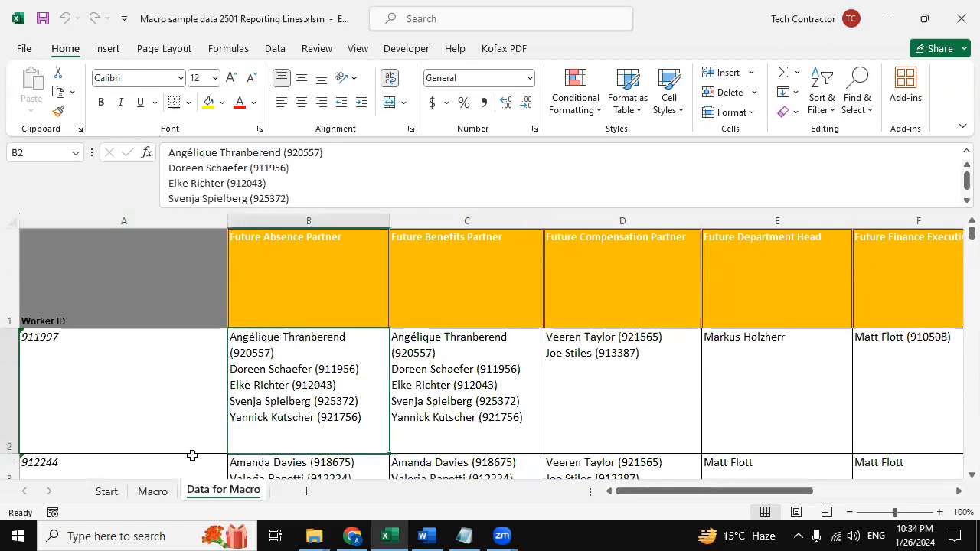
pyautogui.click(151, 491)
pyautogui.moveTo(278, 253); pyautogui.dragTo(280, 318)
pyautogui.moveTo(437, 317); pyautogui.dragTo(462, 255)
pyautogui.click(222, 491)
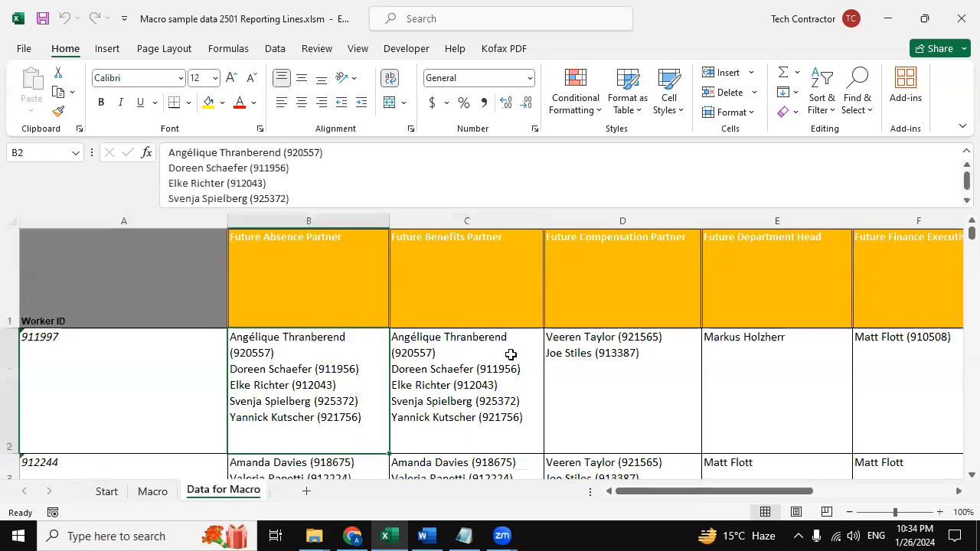
pyautogui.click(153, 490)
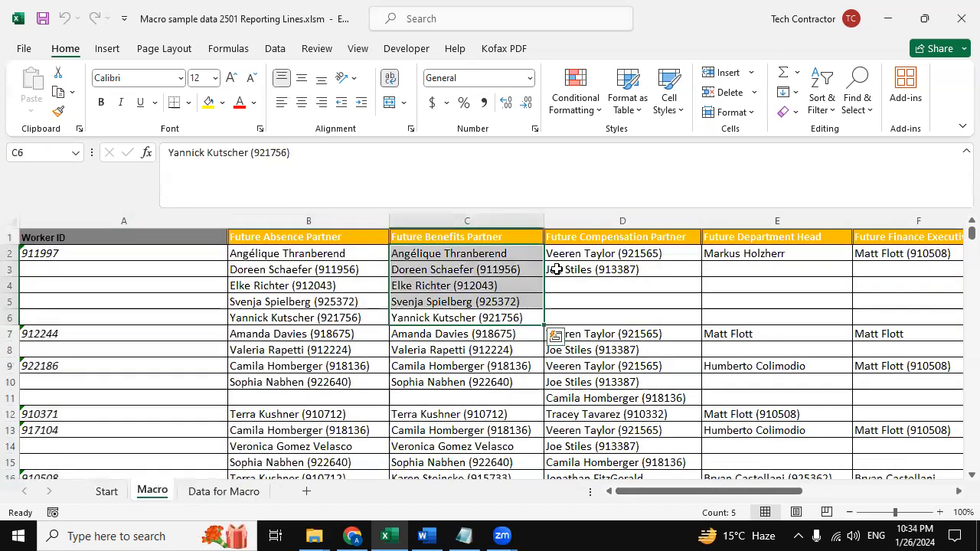
pyautogui.moveTo(578, 265); pyautogui.dragTo(582, 254)
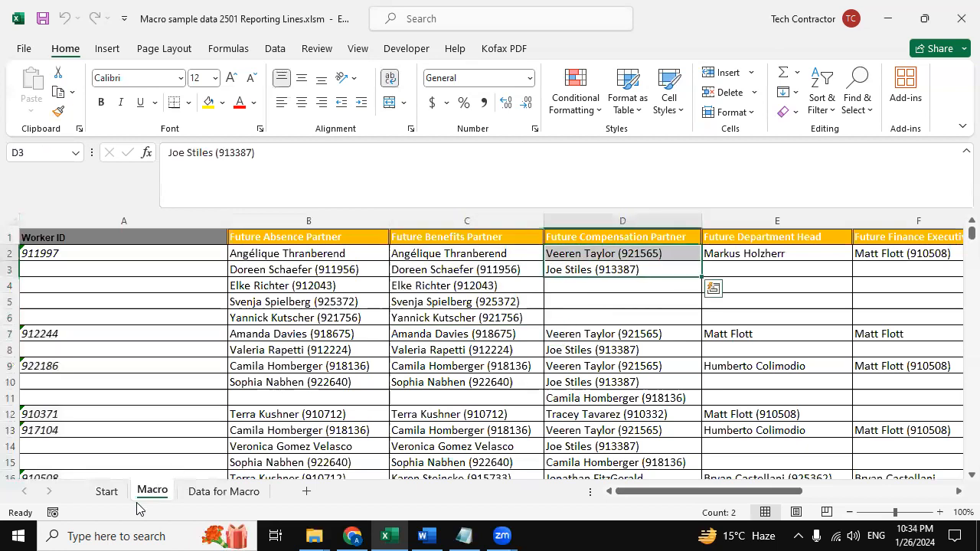
# - Glance at the source cells on the Data for Macro sheet and examine the other workers' split partner rows further down the Macro sheet
pyautogui.click(222, 490)
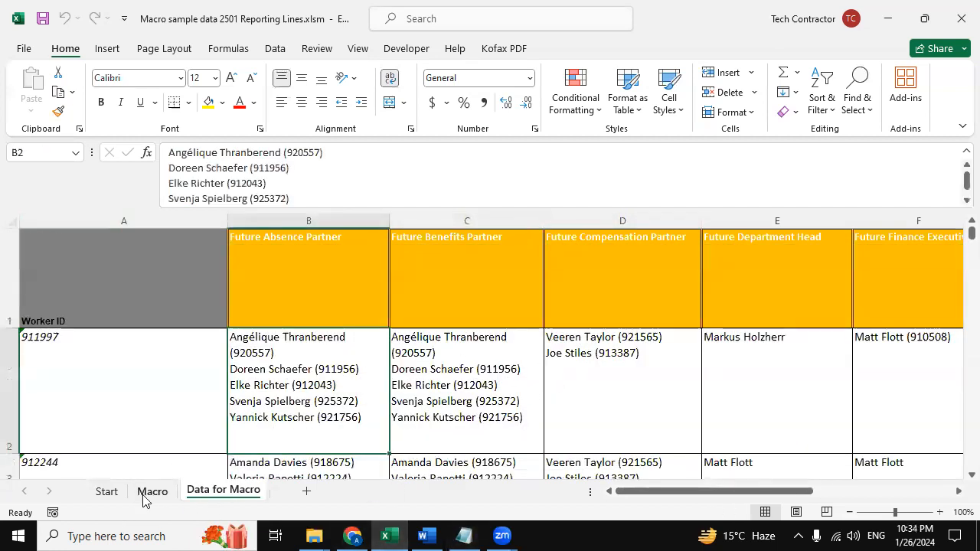
pyautogui.click(145, 493)
pyautogui.scroll(-17, 208, 396)
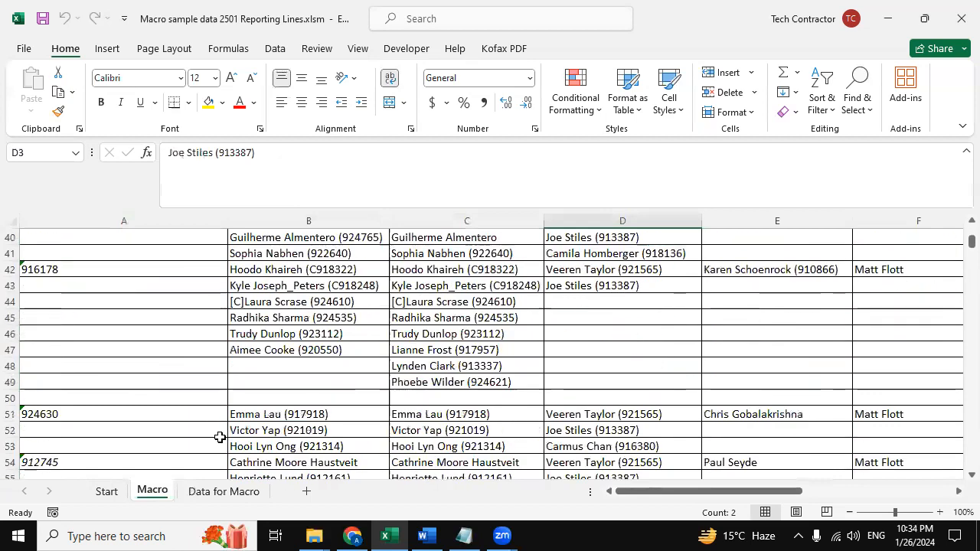
pyautogui.scroll(-3, 437, 464)
pyautogui.scroll(5, 433, 461)
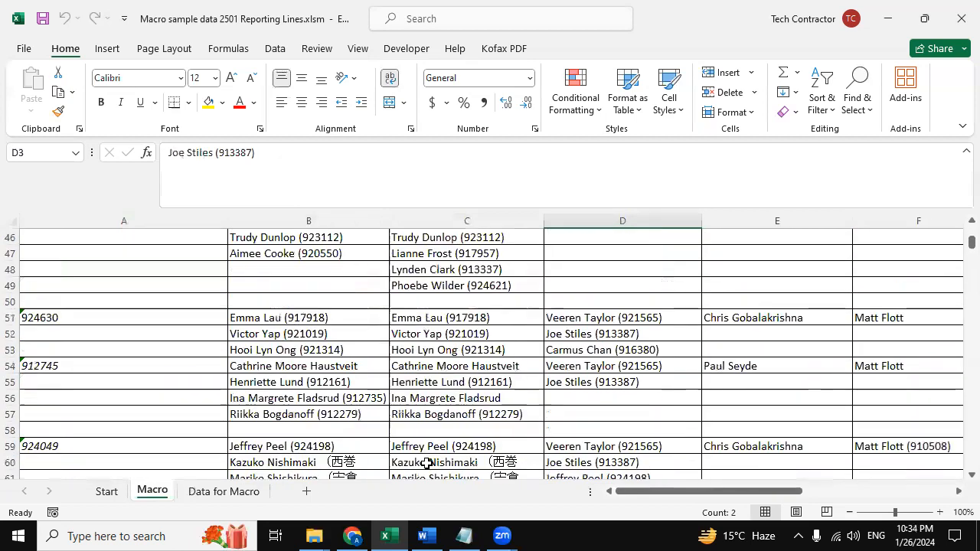
# - Review the original multi-line partner cells of the following workers on the Data for Macro sheet and return to the Start sheet
pyautogui.click(233, 495)
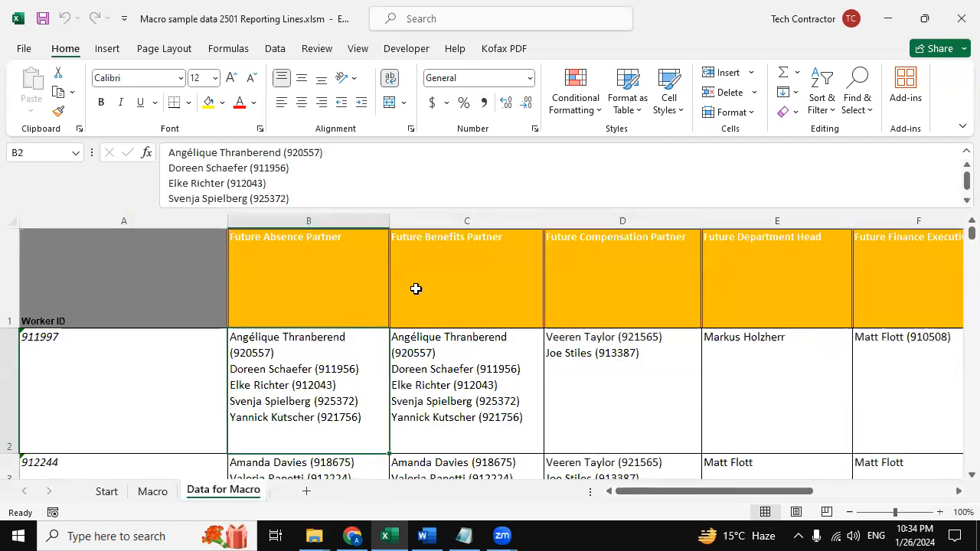
pyautogui.scroll(-2, 317, 416)
pyautogui.scroll(2, 284, 415)
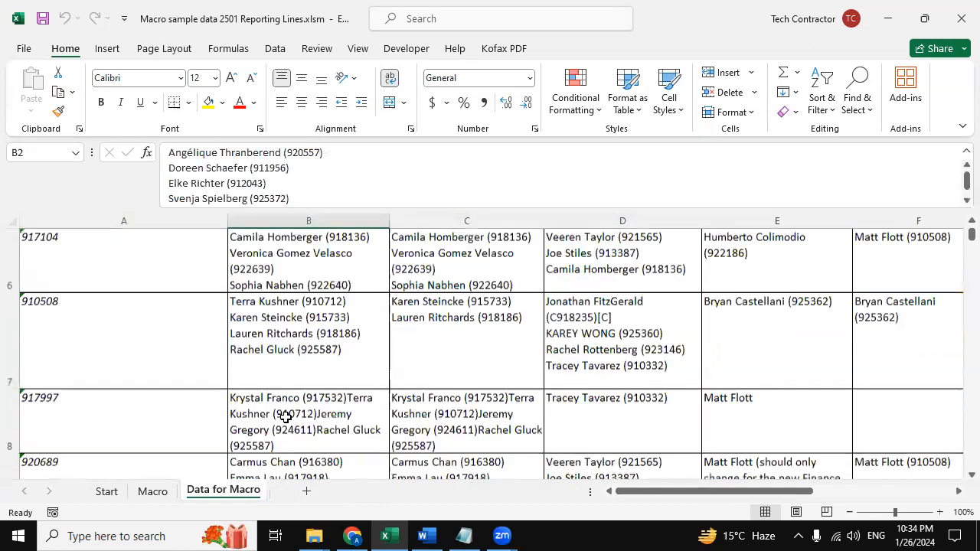
pyautogui.scroll(-1, 181, 457)
pyautogui.click(107, 491)
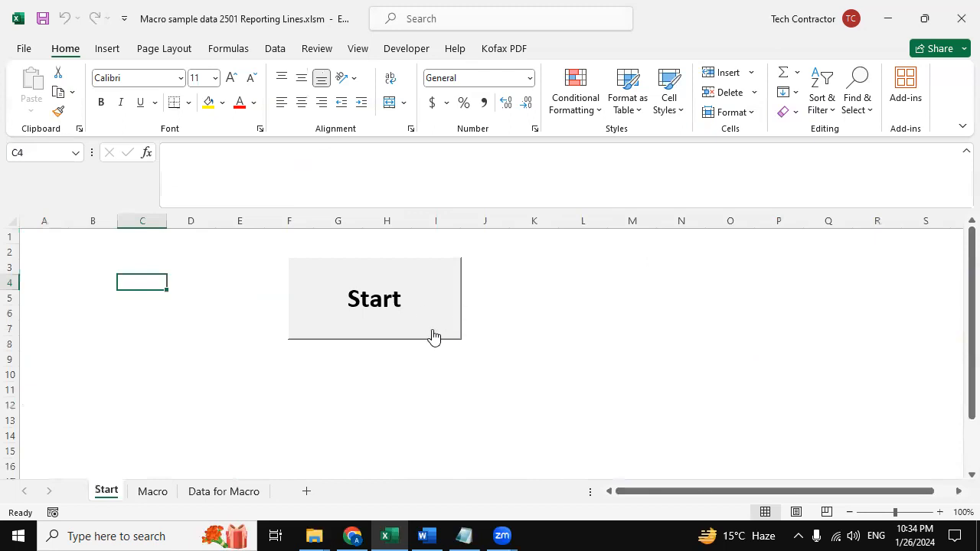